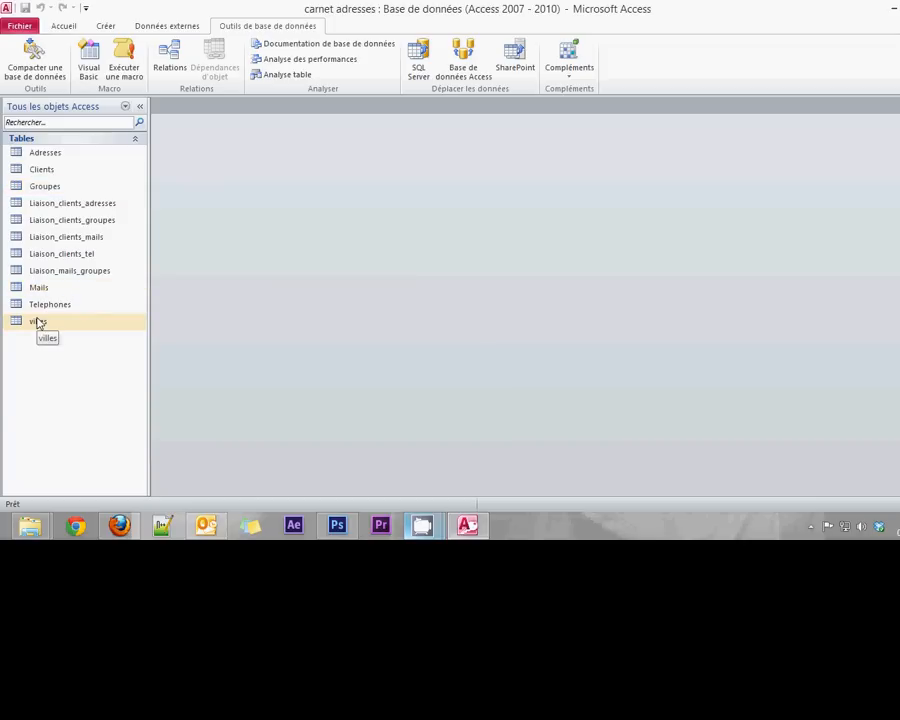
- Open the Clients table and enter the new client's surname and first name
click(40, 172)
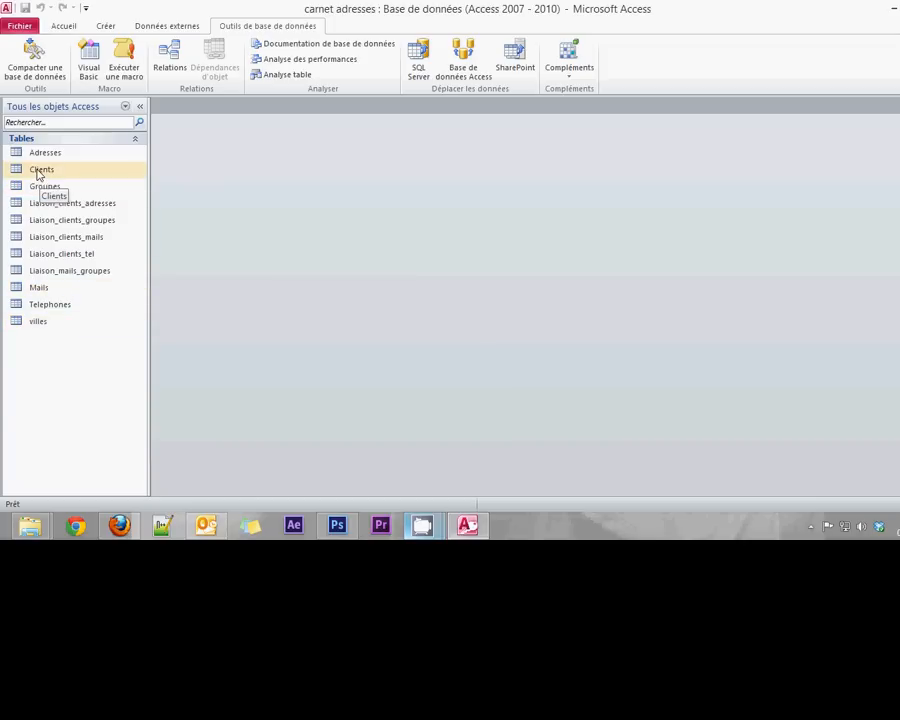
double_click(39, 175)
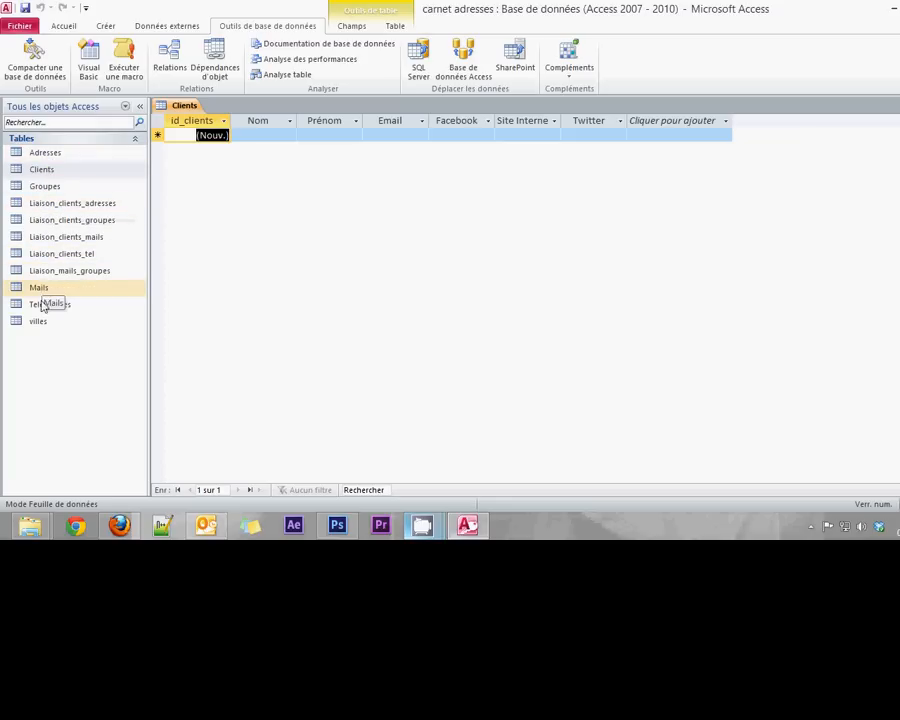
click(262, 135)
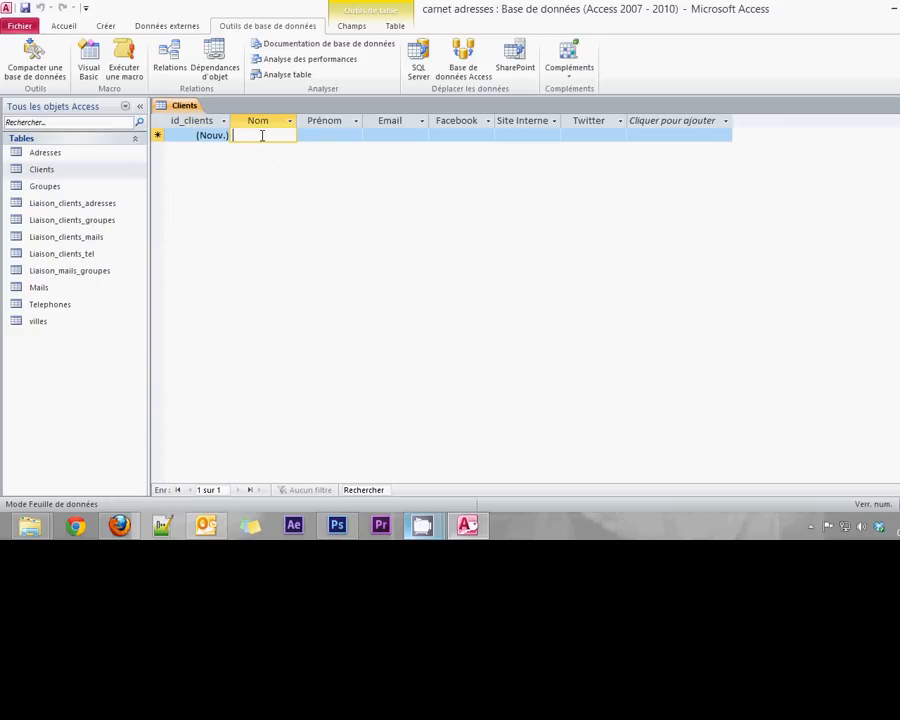
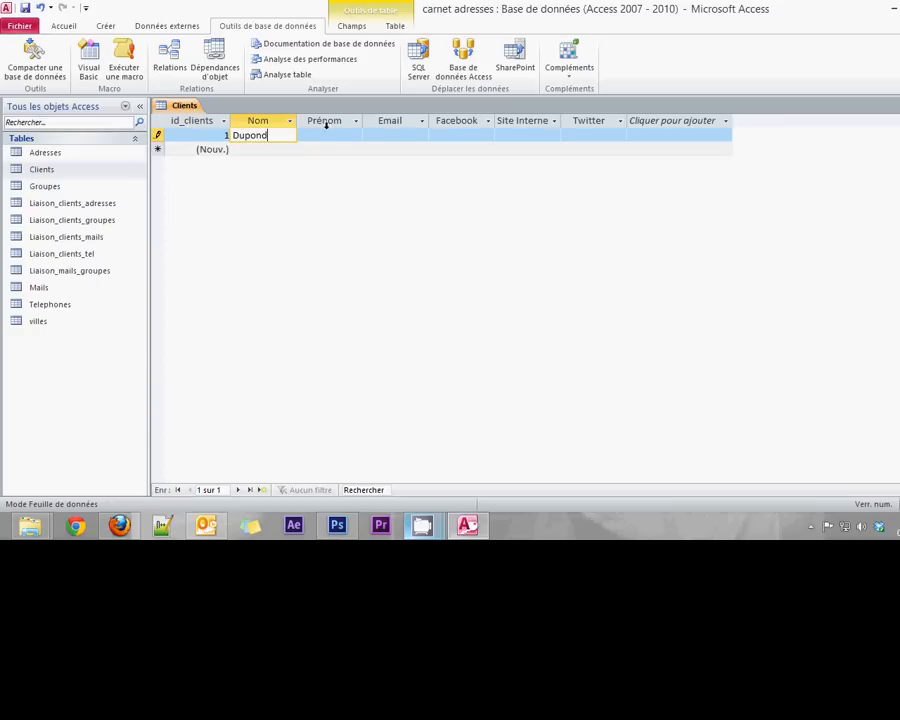
click(327, 135)
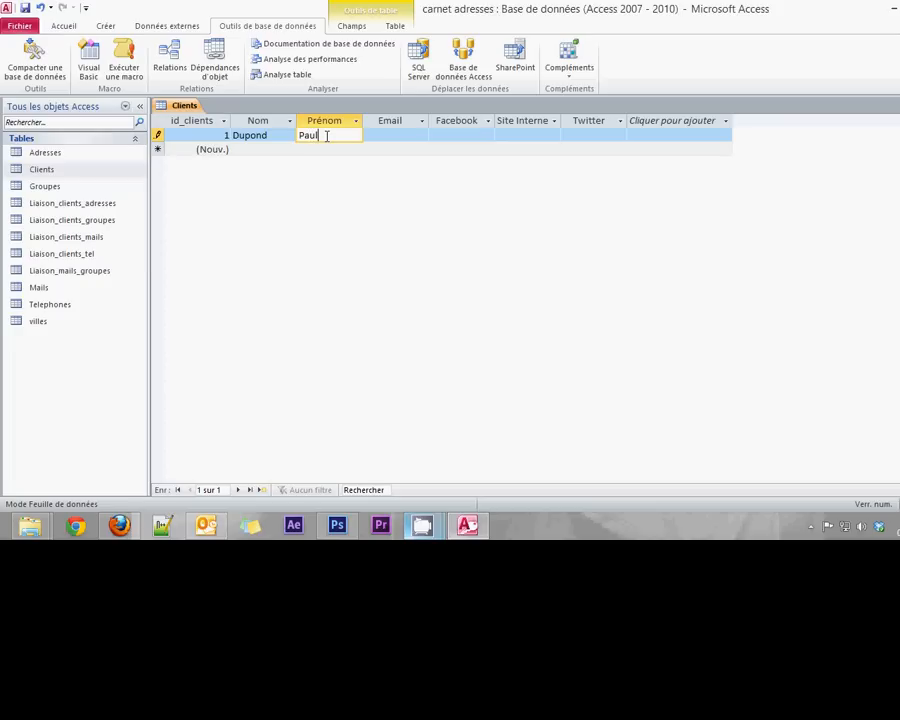
- Fill in the client's e-mail, Facebook page and website, then save the record
click(375, 134)
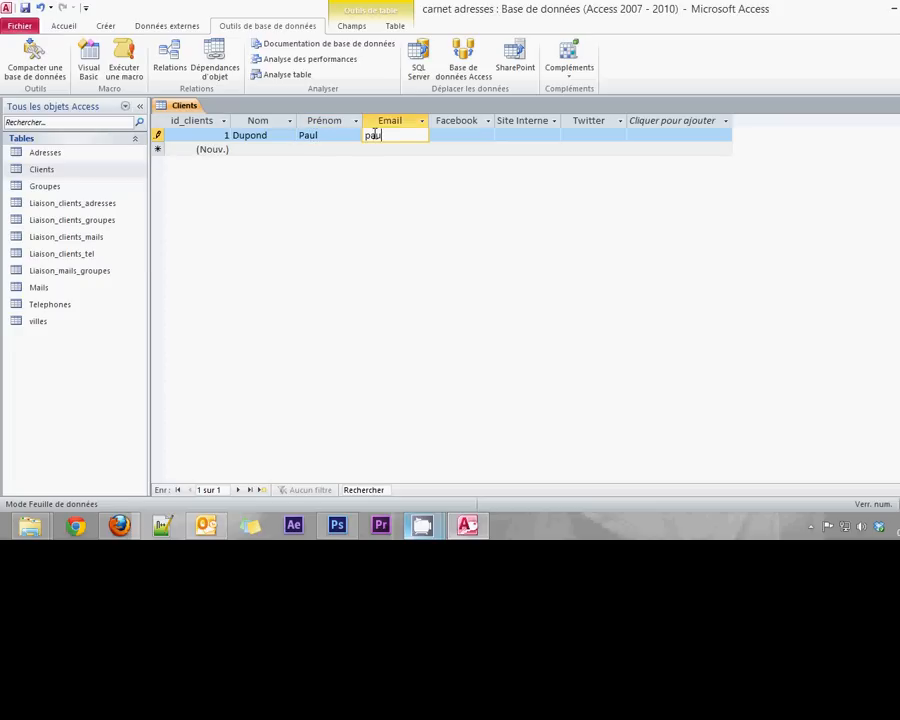
click(458, 136)
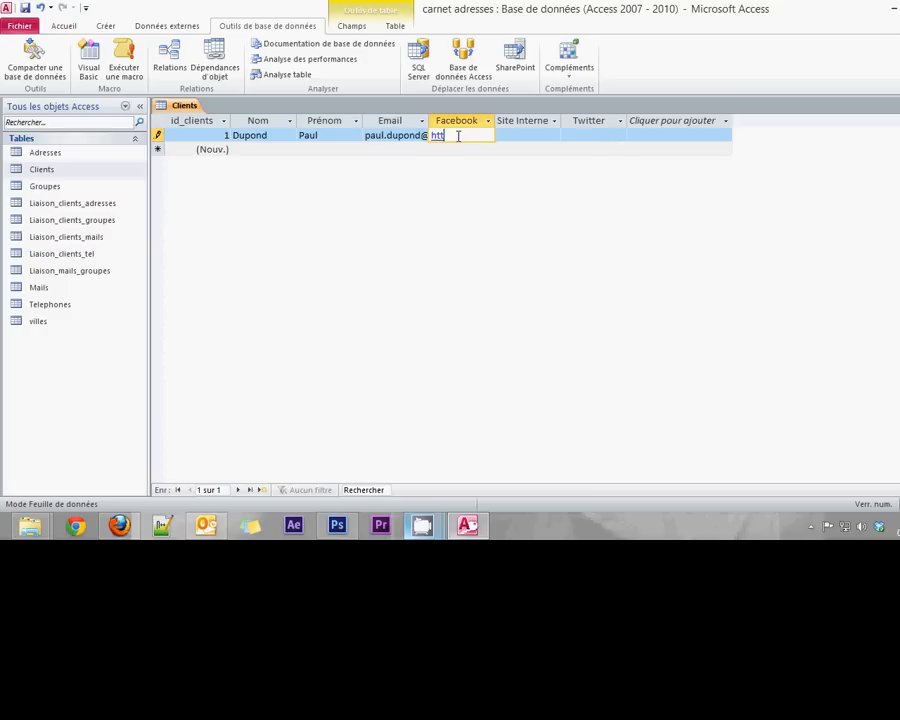
click(528, 133)
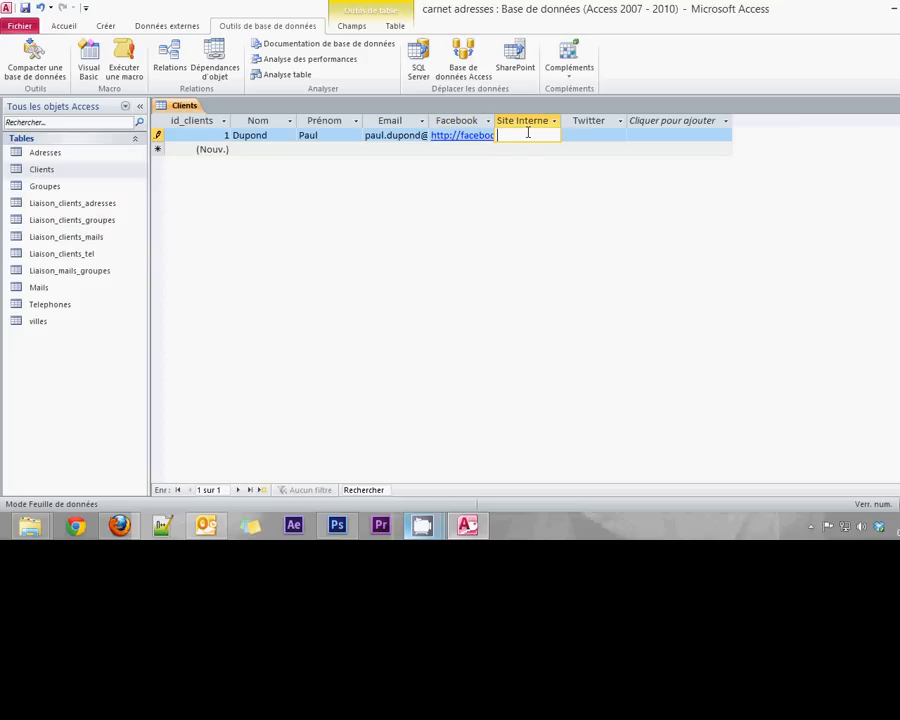
click(592, 137)
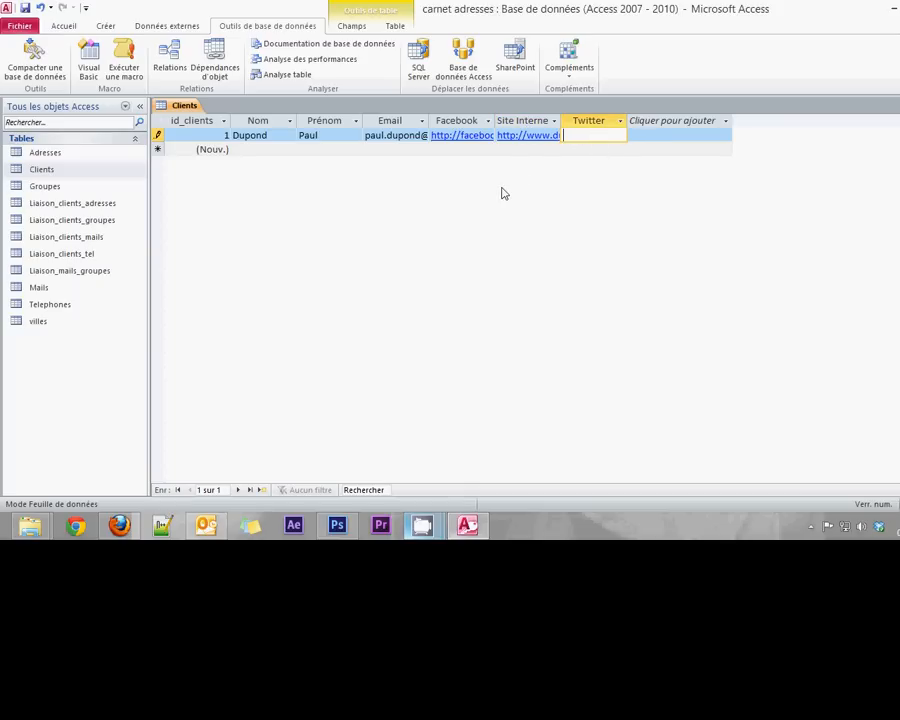
key(Tab)
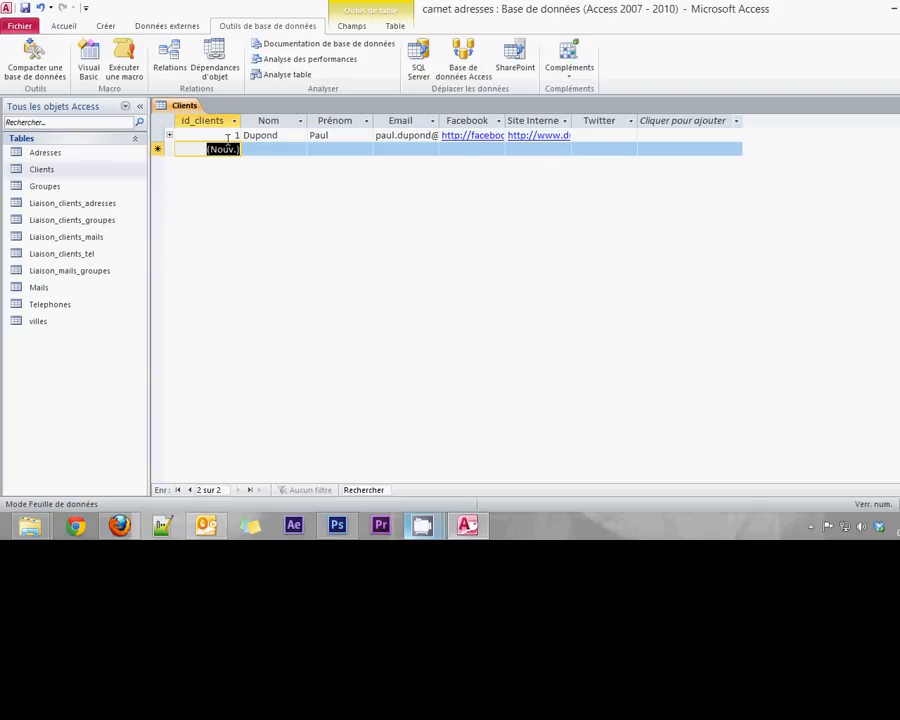
click(169, 135)
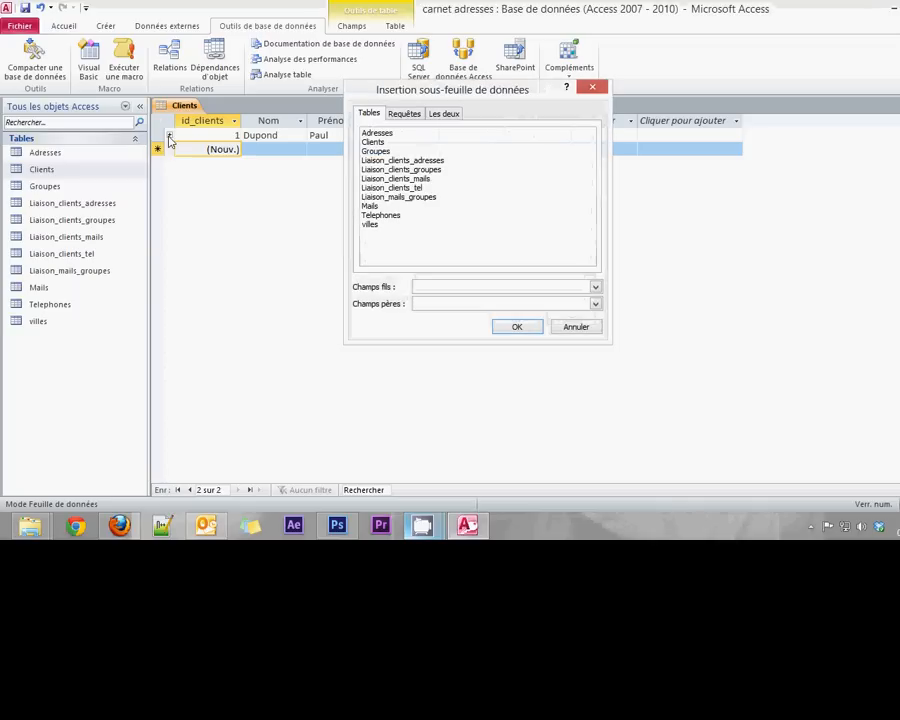
click(592, 88)
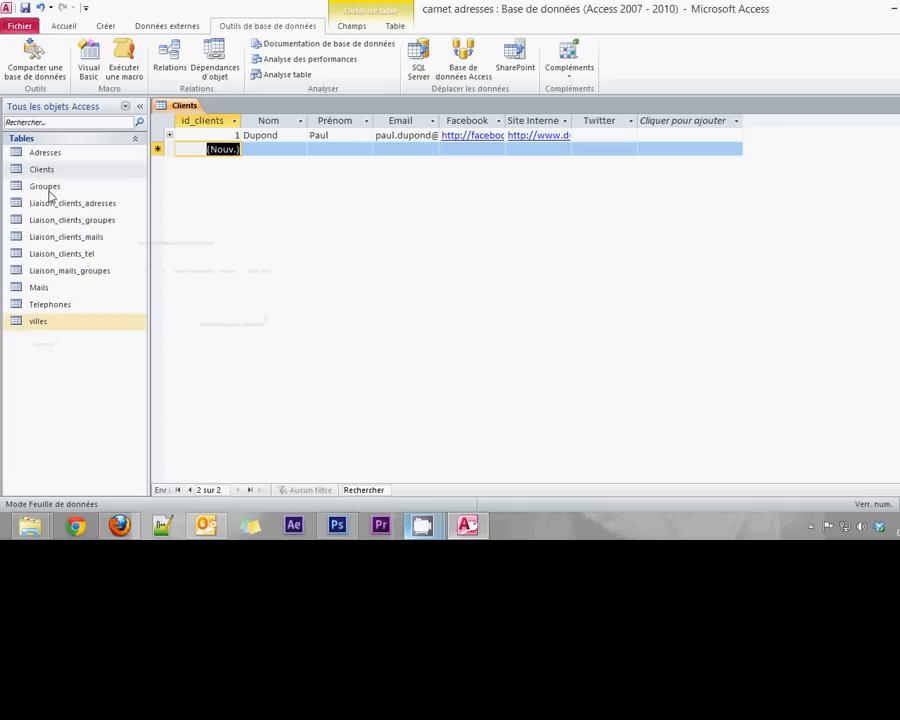
- Open the Adresses table and start a 'Domicile' address with its street and postal code
double_click(45, 153)
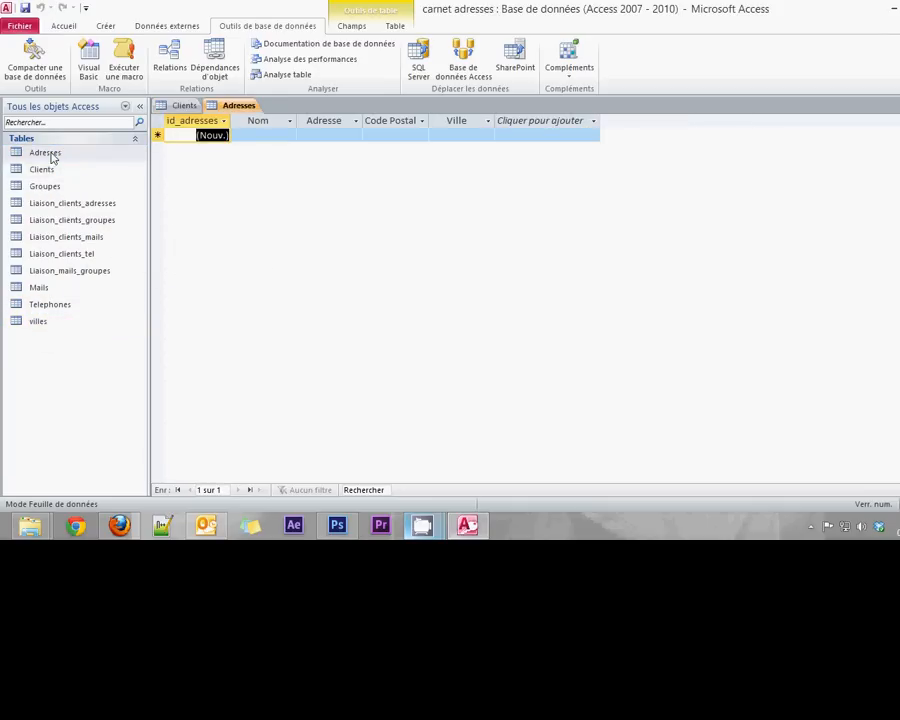
click(268, 139)
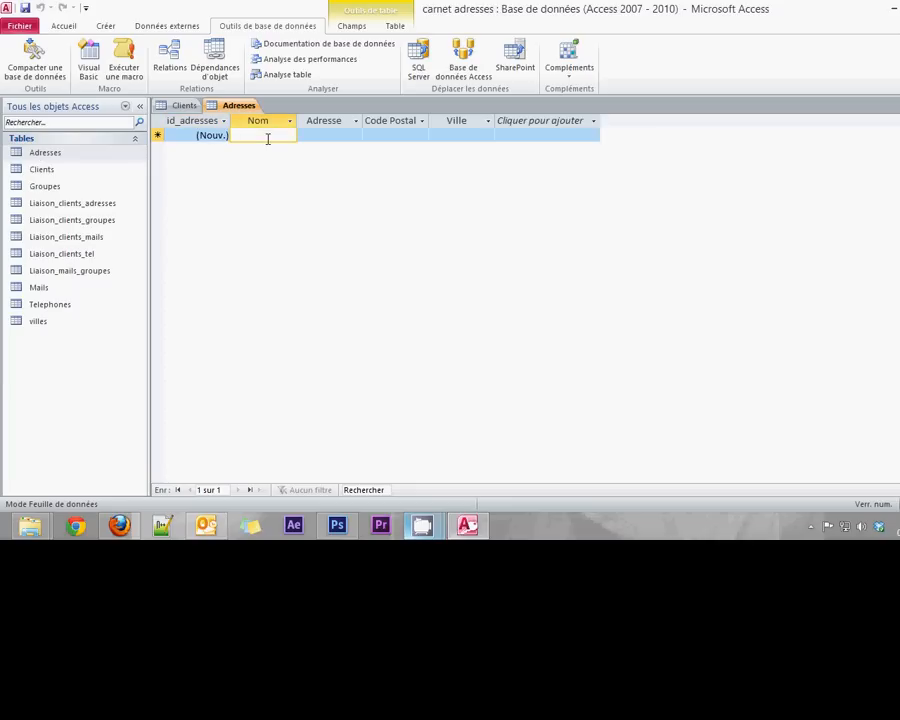
text(Domi)
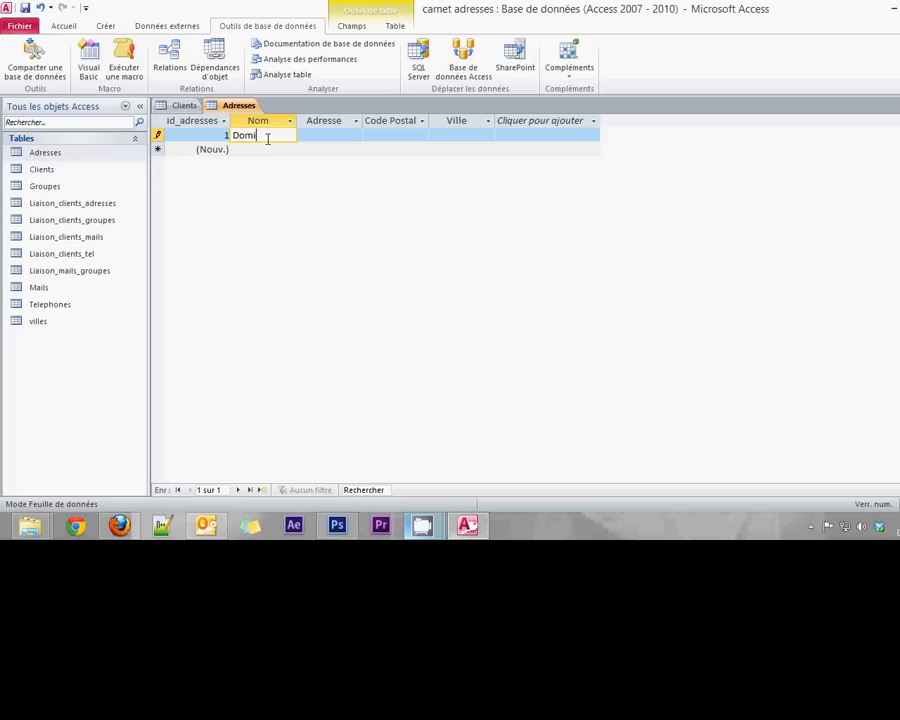
text(cile)
click(314, 136)
text(54)
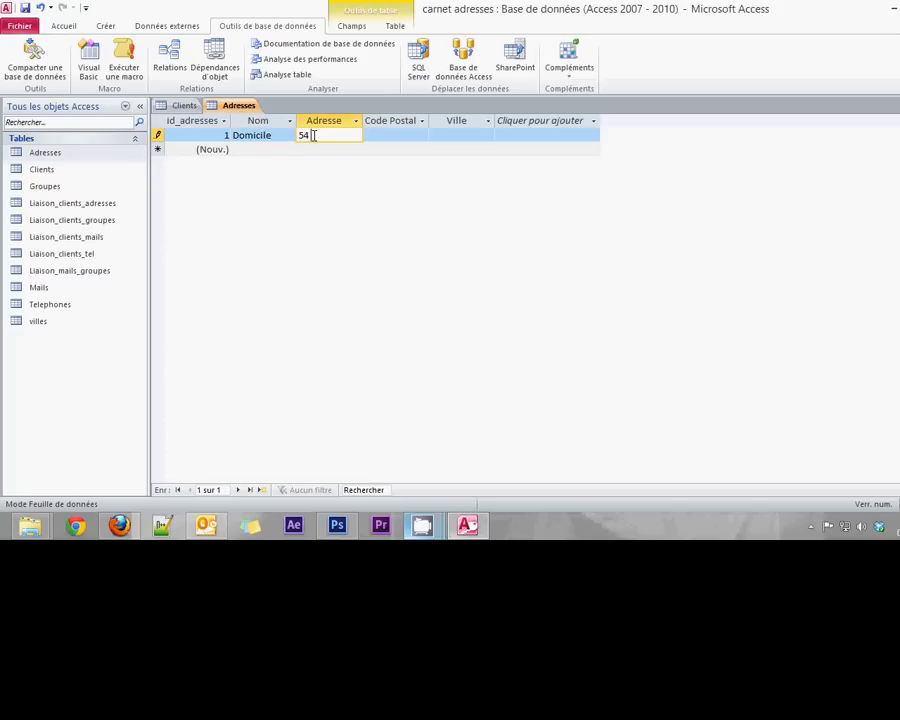
text( rue ...)
click(378, 135)
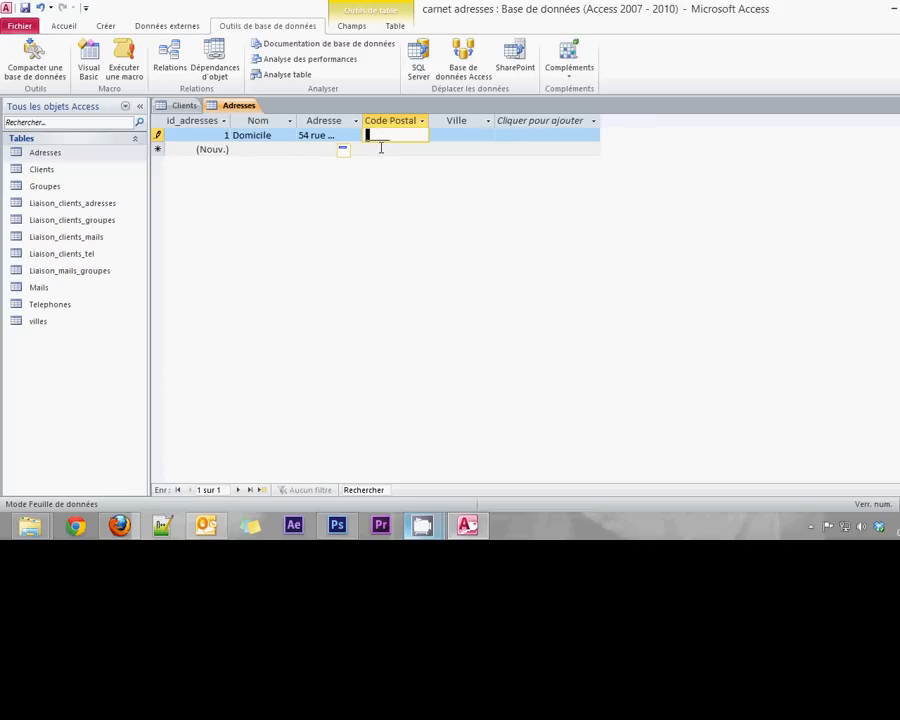
text(75018)
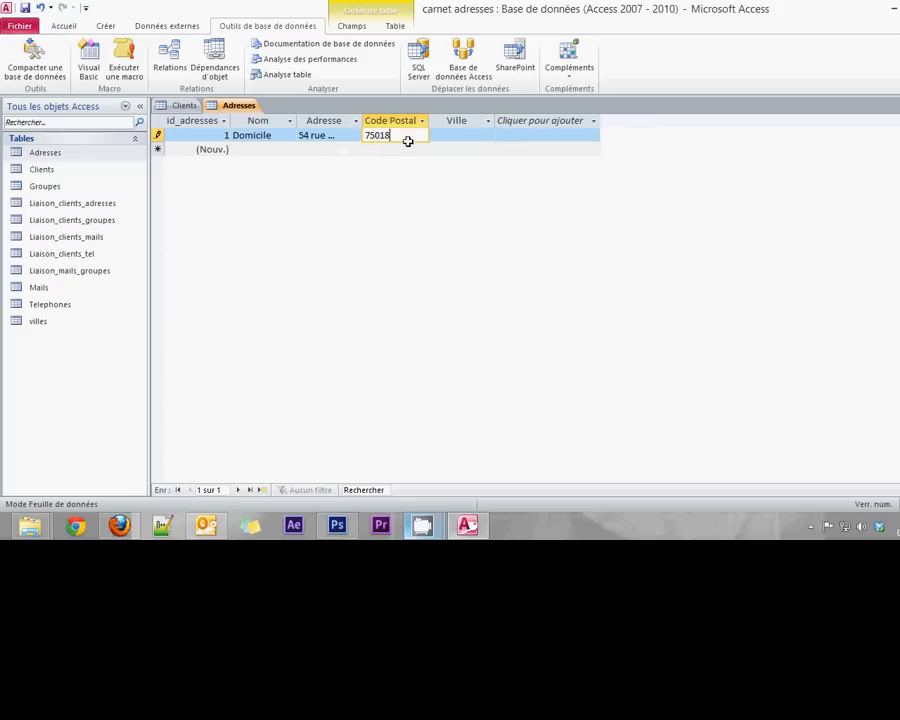
- Delete the rejected text 'dsf' from the Ville cell, leaving it empty
click(459, 135)
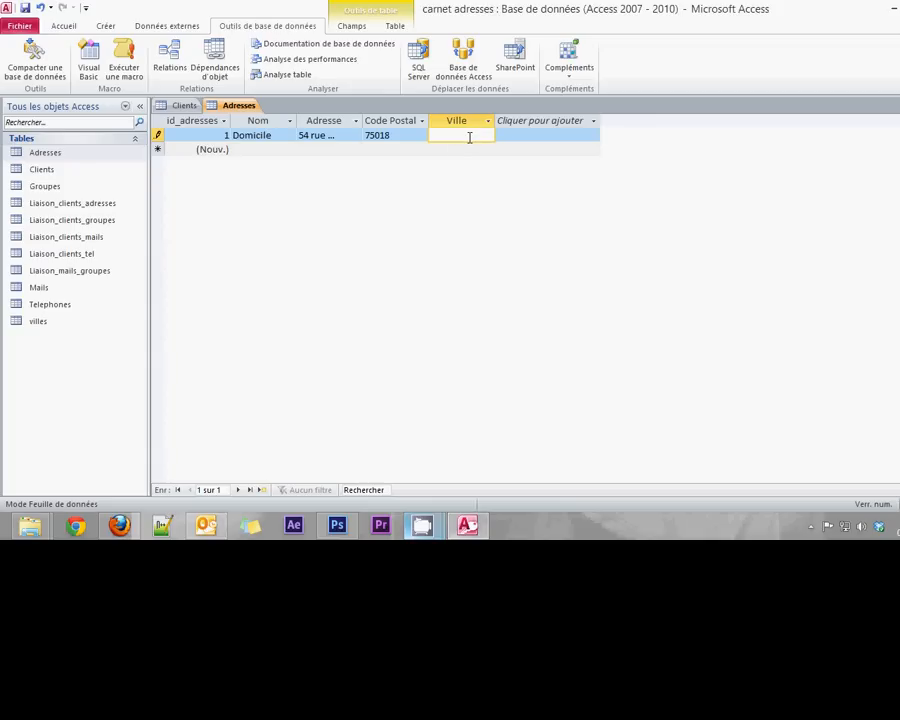
text(dsf)
click(484, 152)
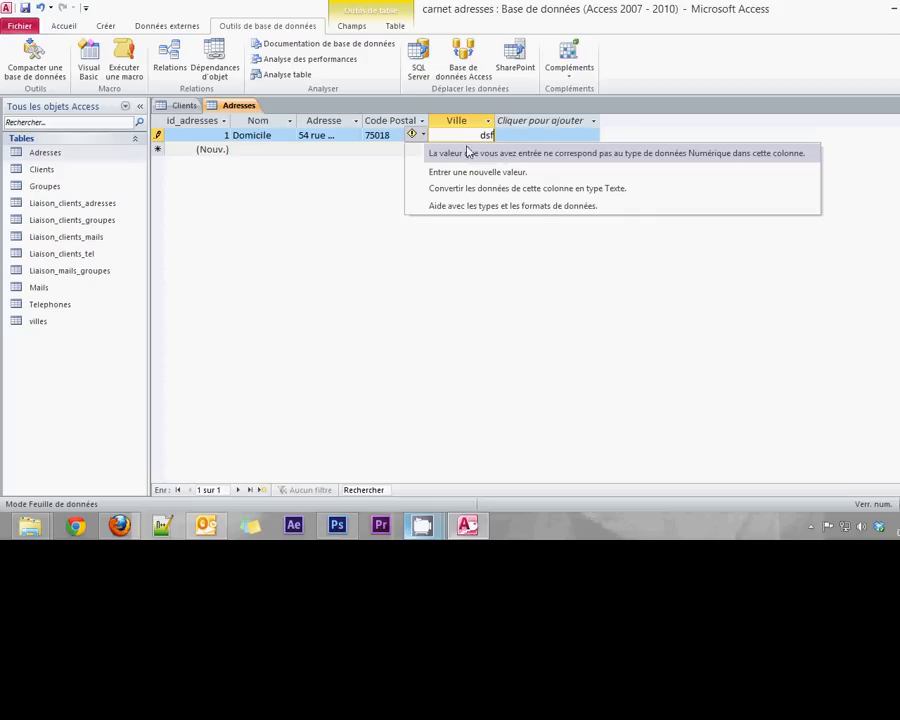
click(470, 134)
drag(478, 134, 495, 134)
key(BackSpace)
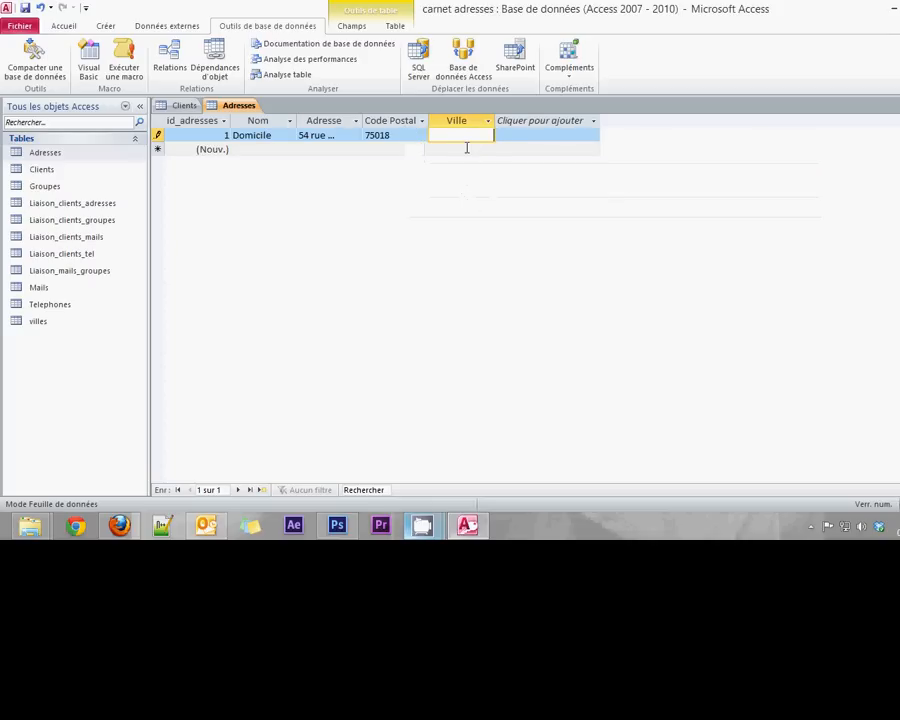
- Add Paris to the villes table and commit Ville 1 on the Domicile address
double_click(21, 323)
click(248, 136)
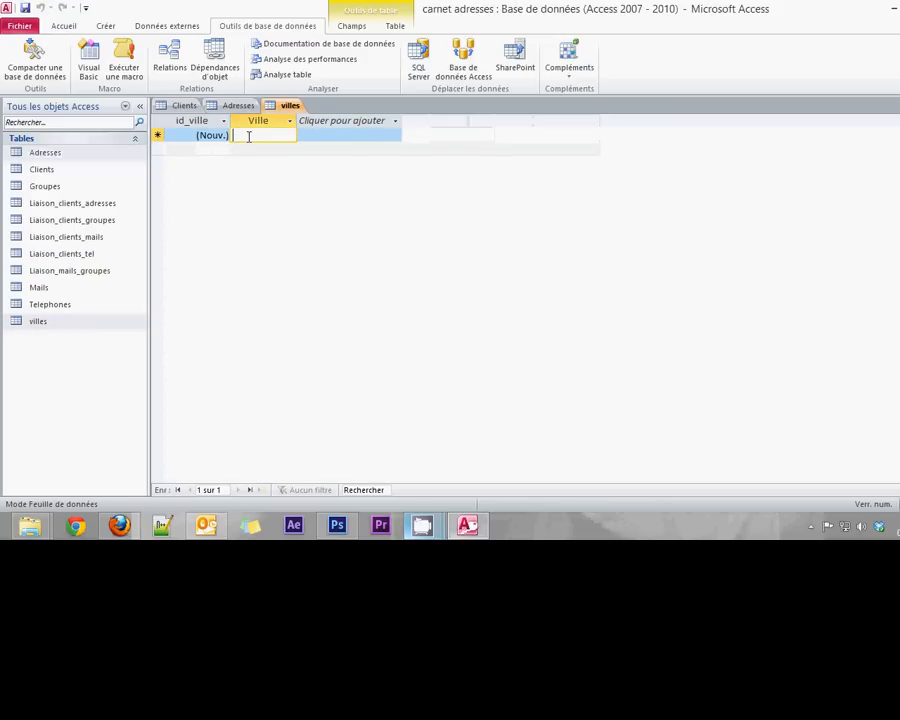
text(Paris)
key(Return)
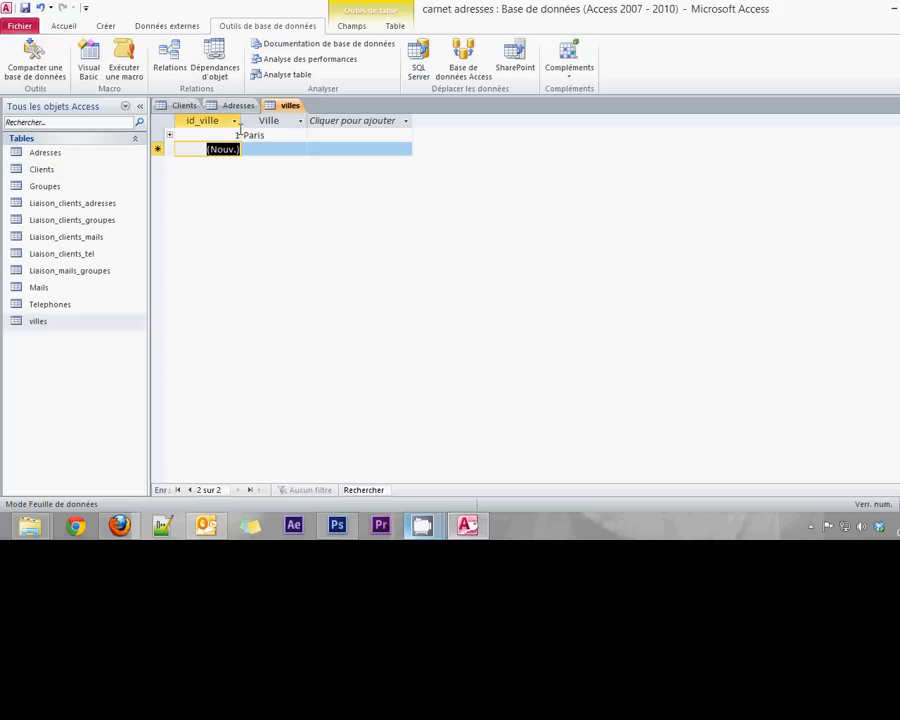
click(234, 106)
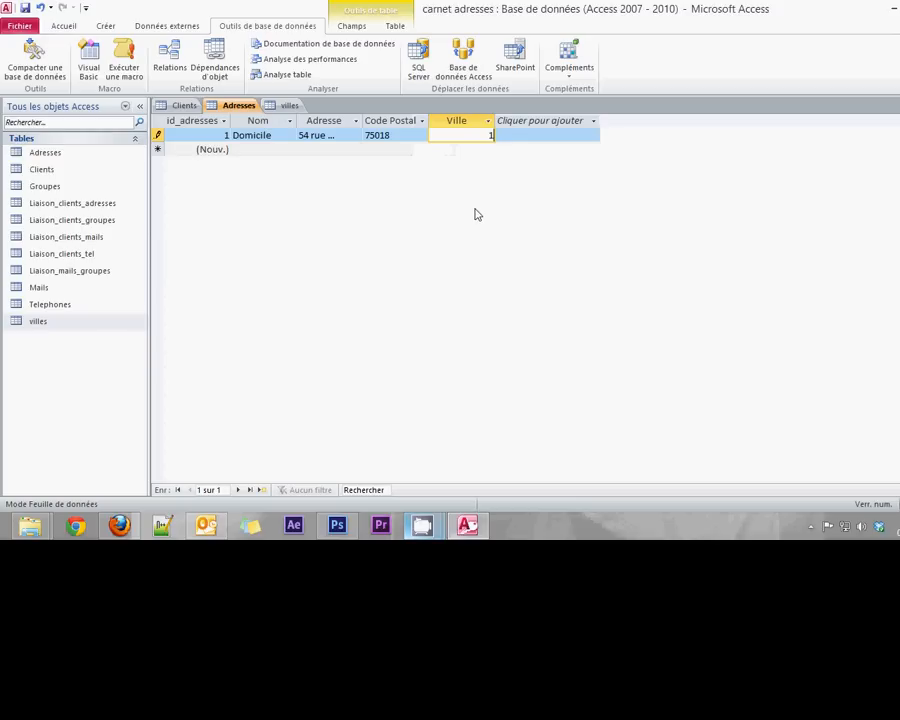
key(Tab)
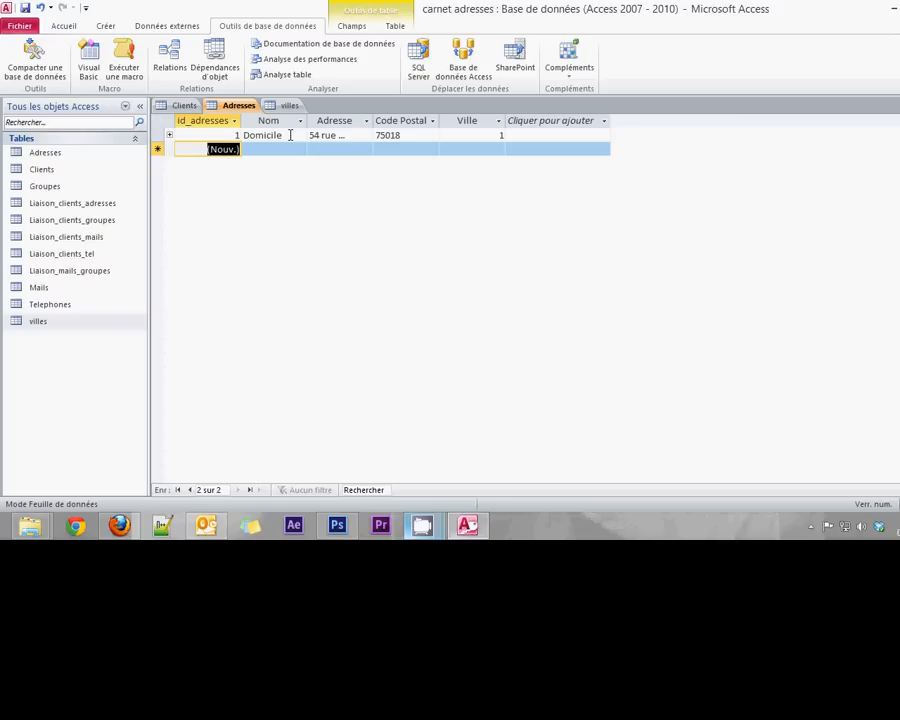
click(494, 135)
click(288, 105)
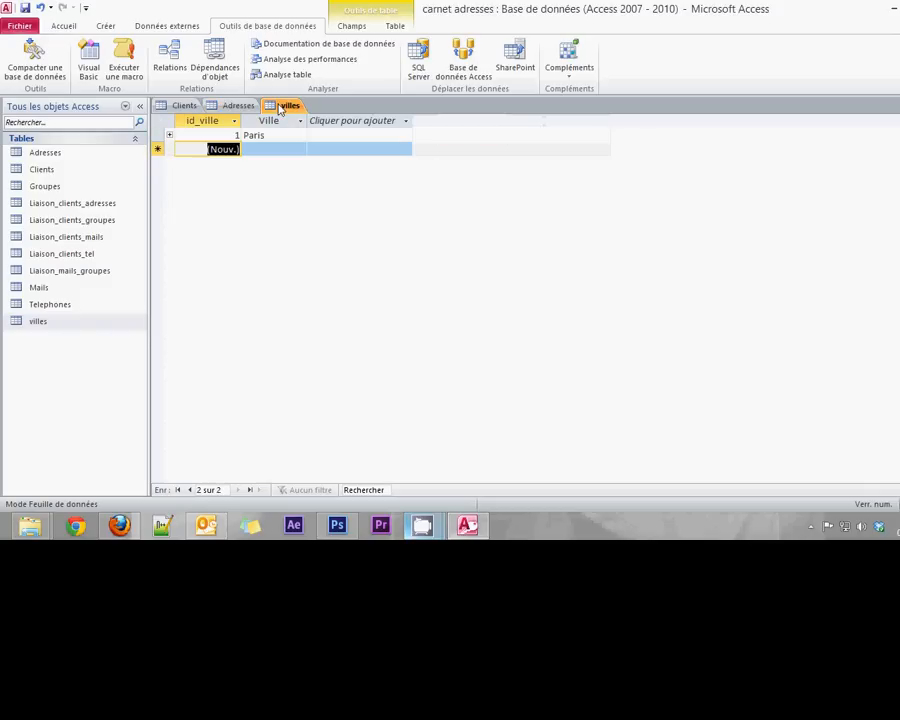
click(228, 105)
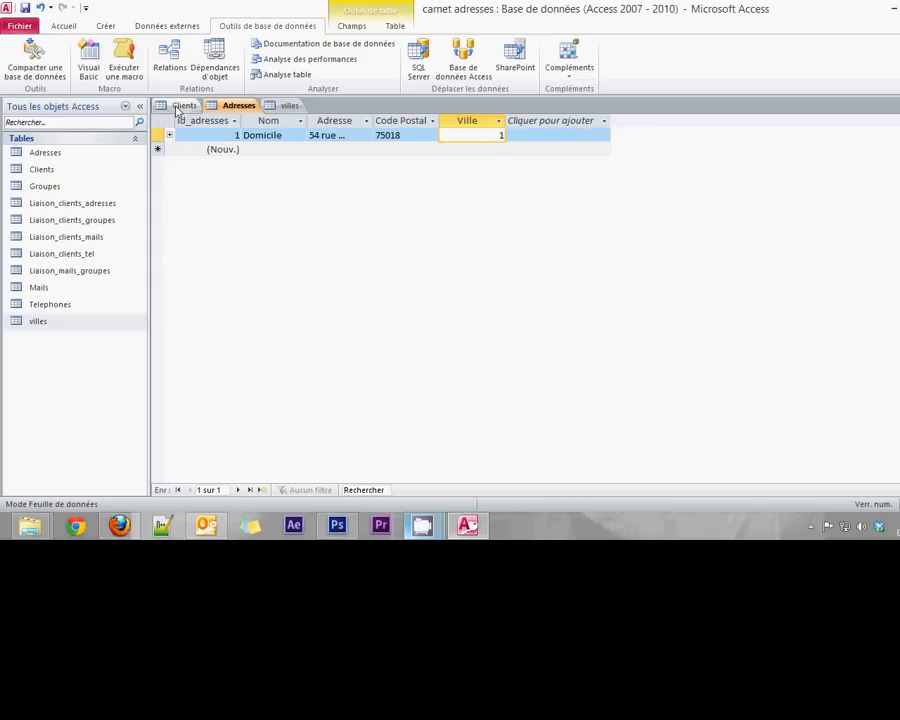
- Create a Liaison_clients_adresses record linking client 1 to address 1
double_click(66, 204)
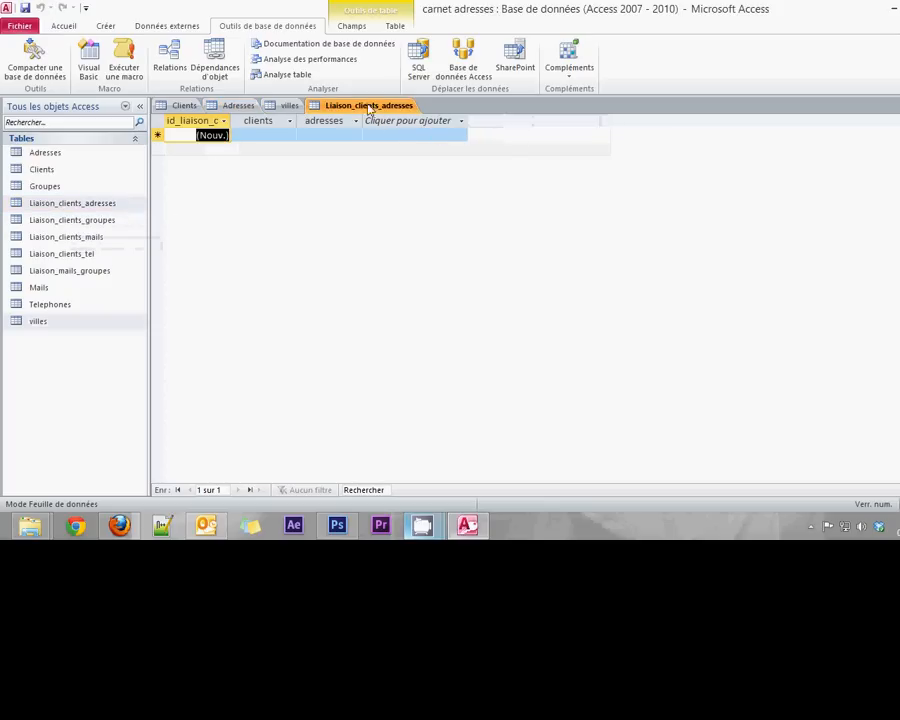
click(180, 106)
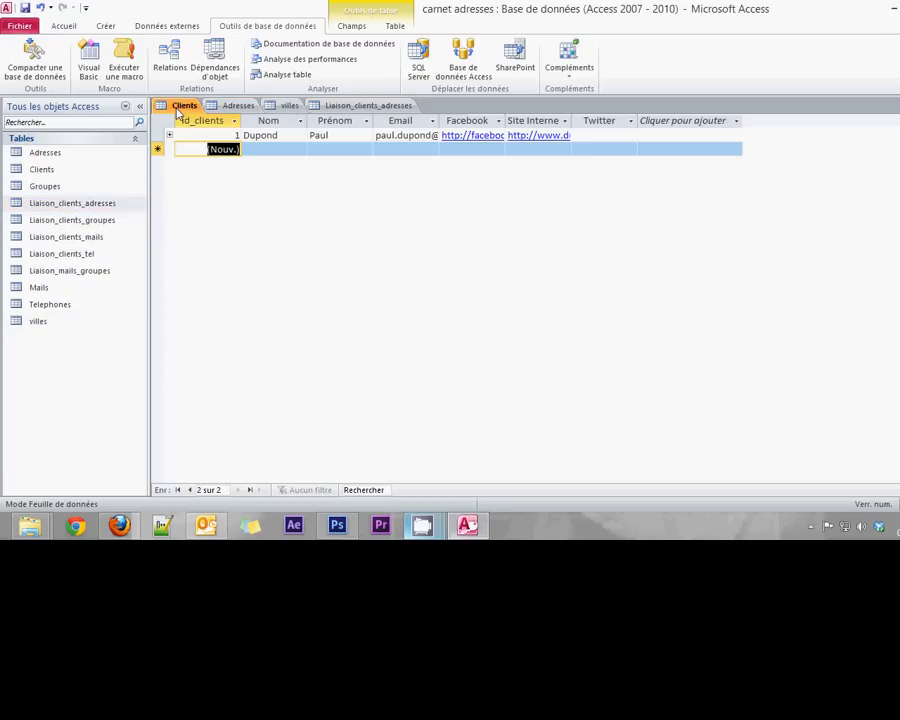
click(363, 106)
click(261, 136)
text(1)
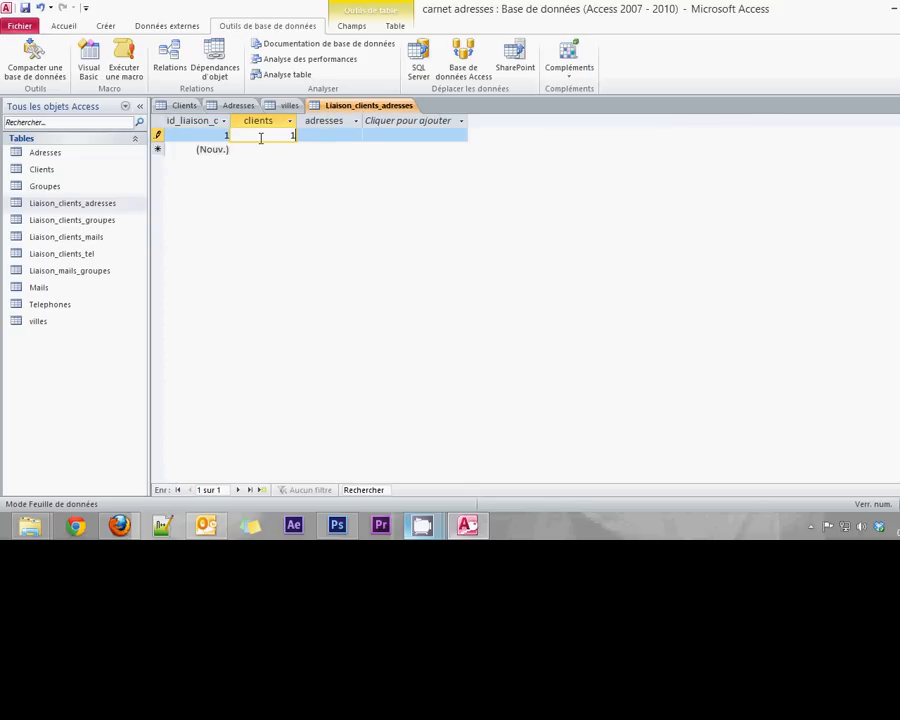
click(331, 137)
click(232, 106)
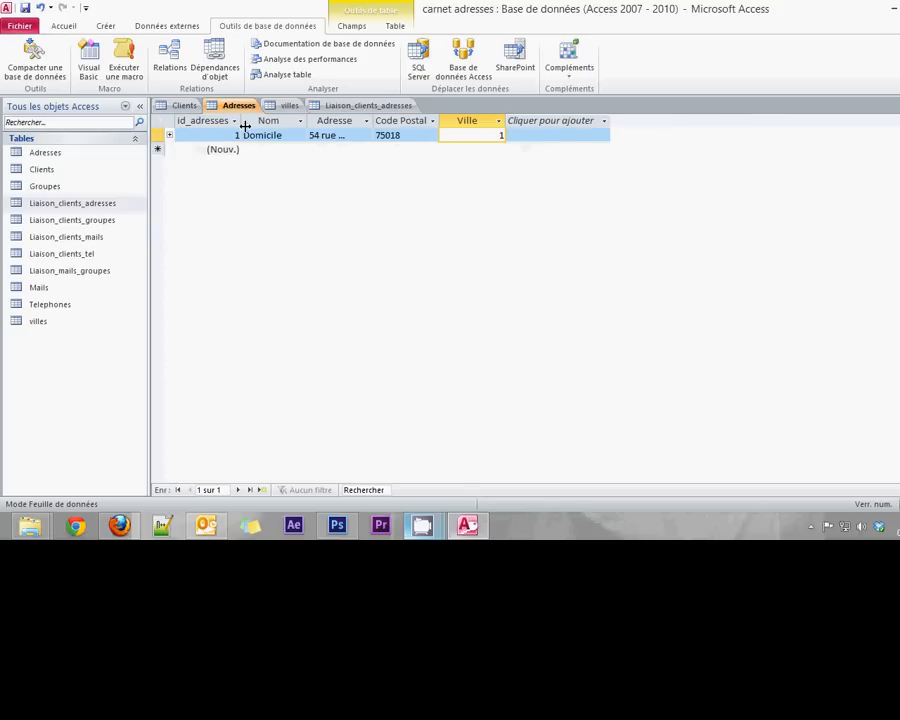
click(367, 106)
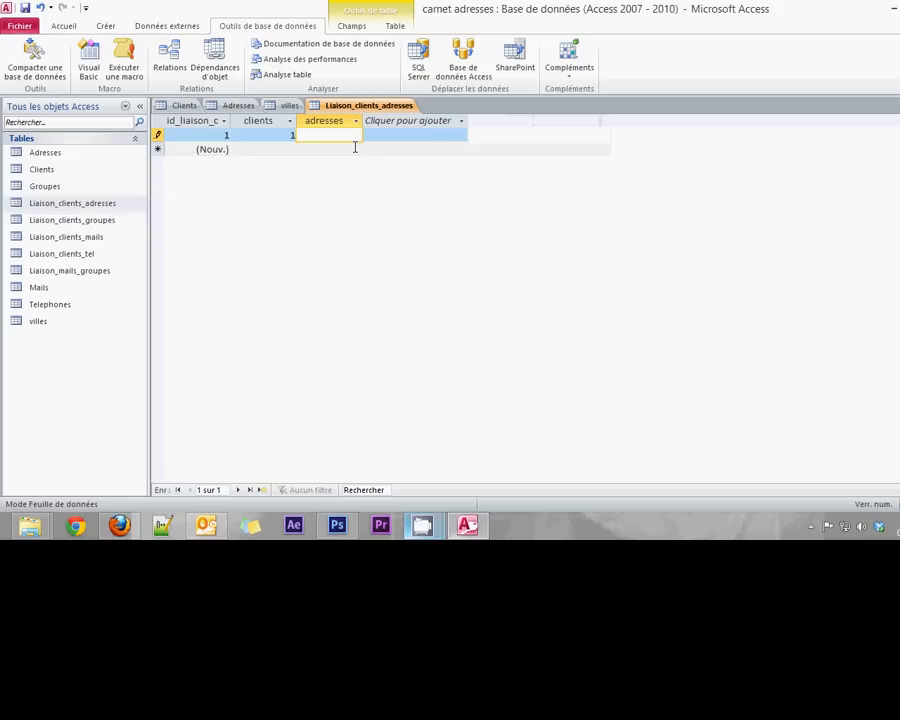
text(1)
key(Tab)
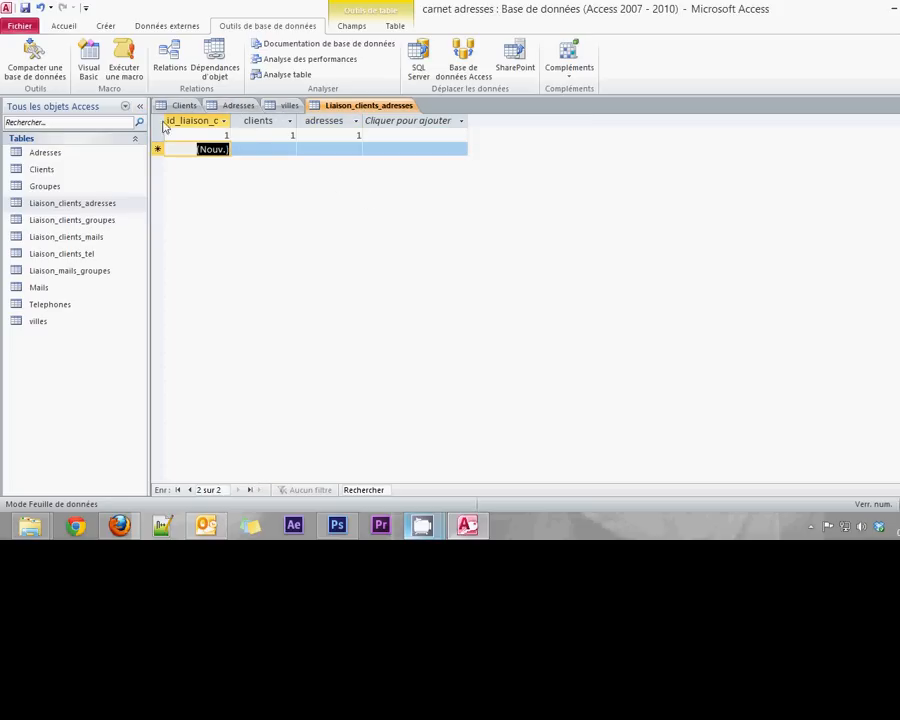
- Review the villes, Adresses and Liaison tables, ending on the Clients table
click(287, 106)
click(238, 105)
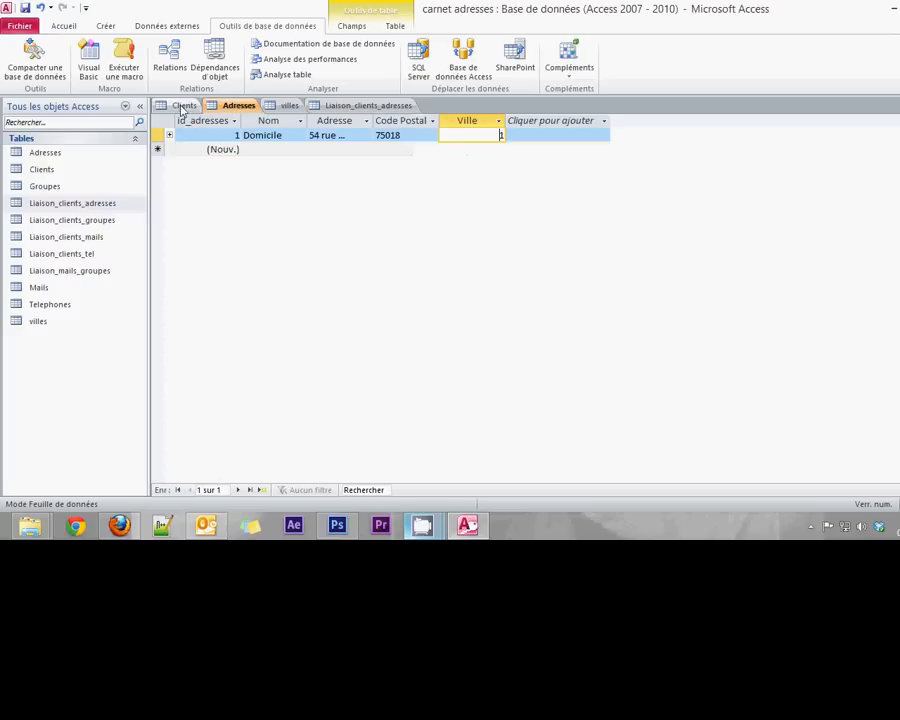
click(184, 106)
click(238, 105)
click(284, 106)
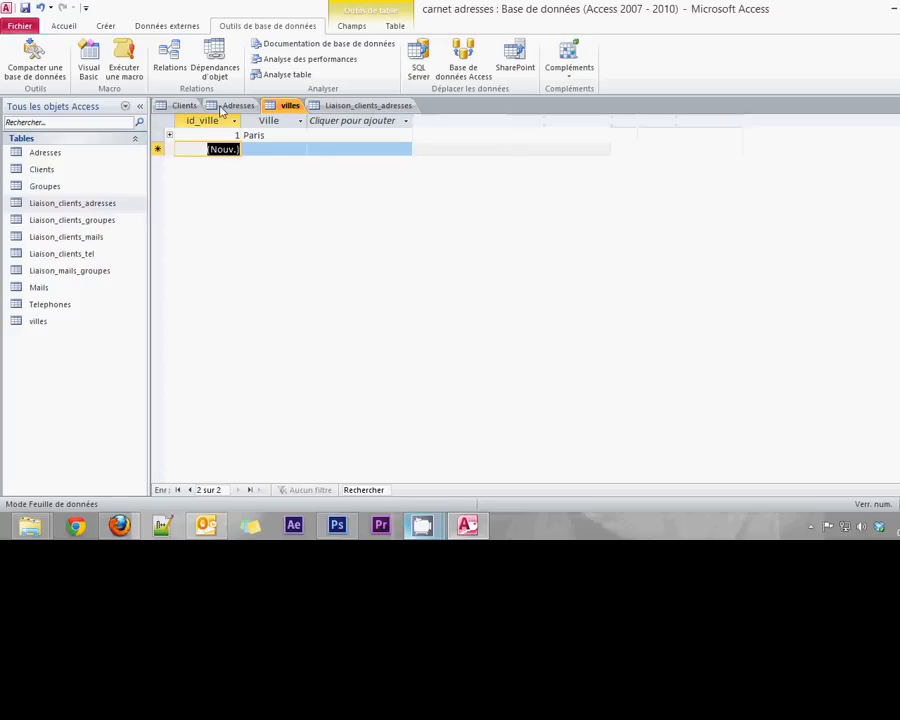
click(232, 106)
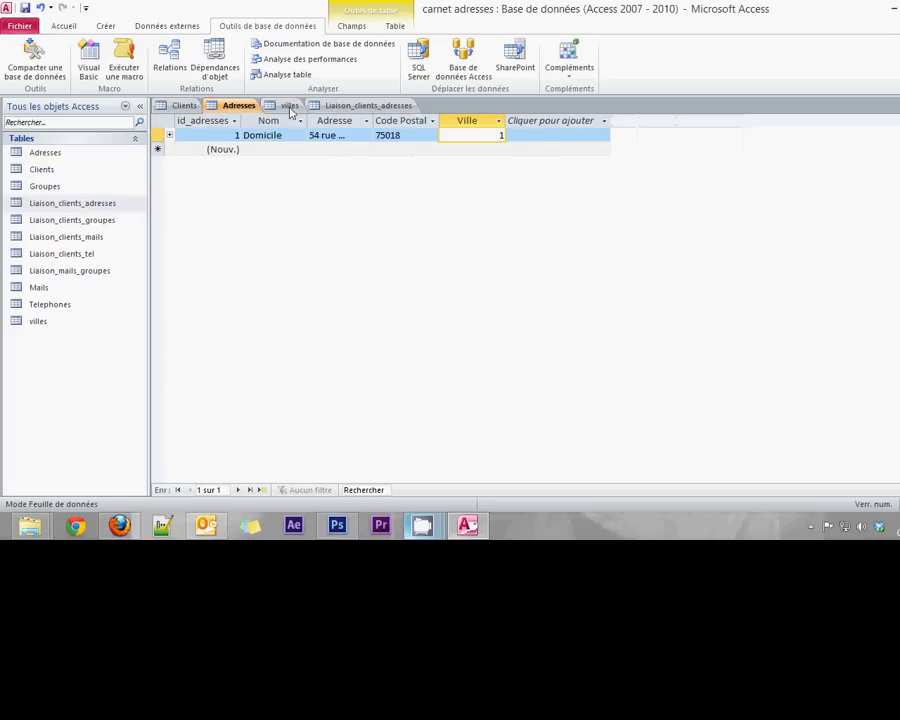
click(366, 106)
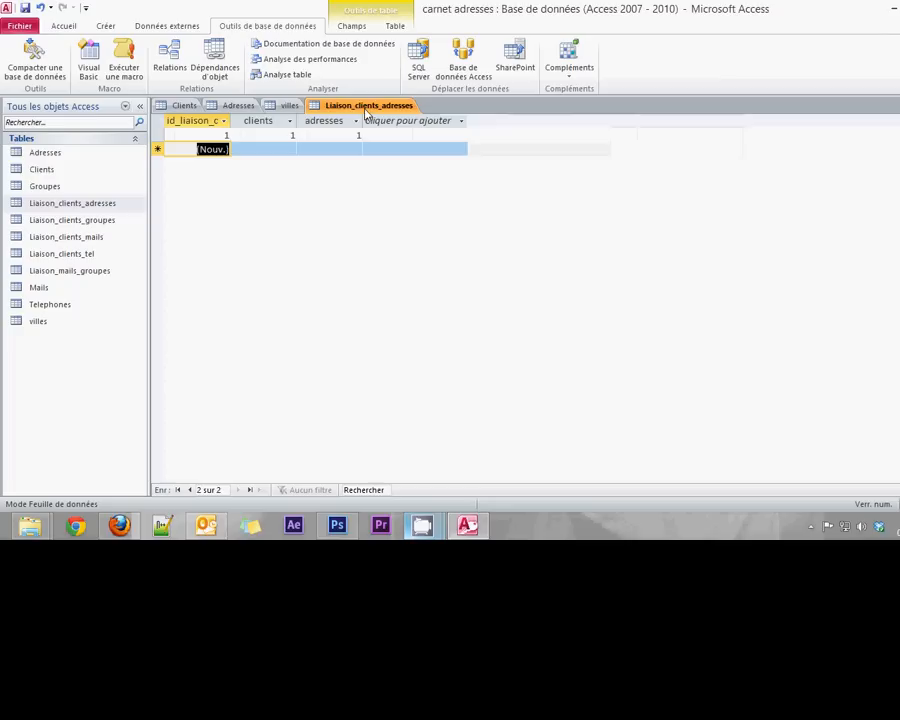
click(275, 105)
click(238, 105)
click(180, 106)
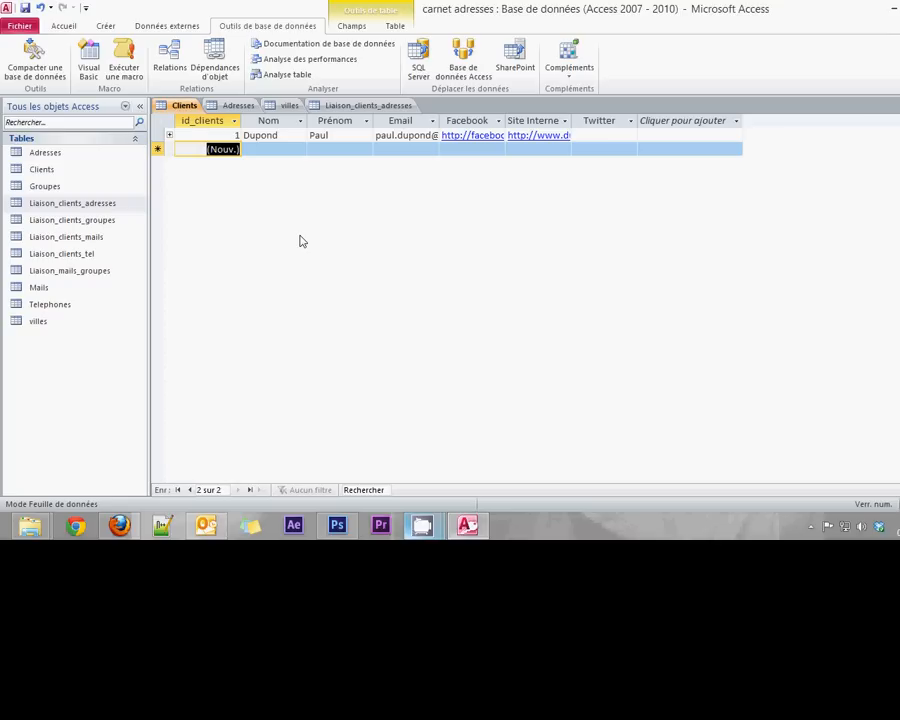
- Switch to the Créer ribbon to reach the object-creation tools
click(110, 27)
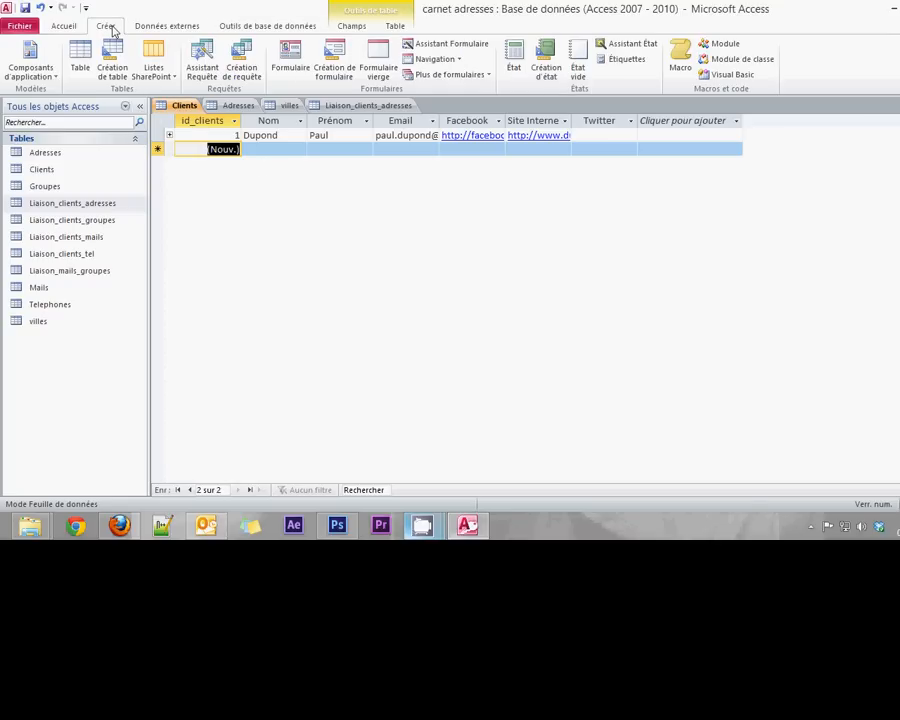